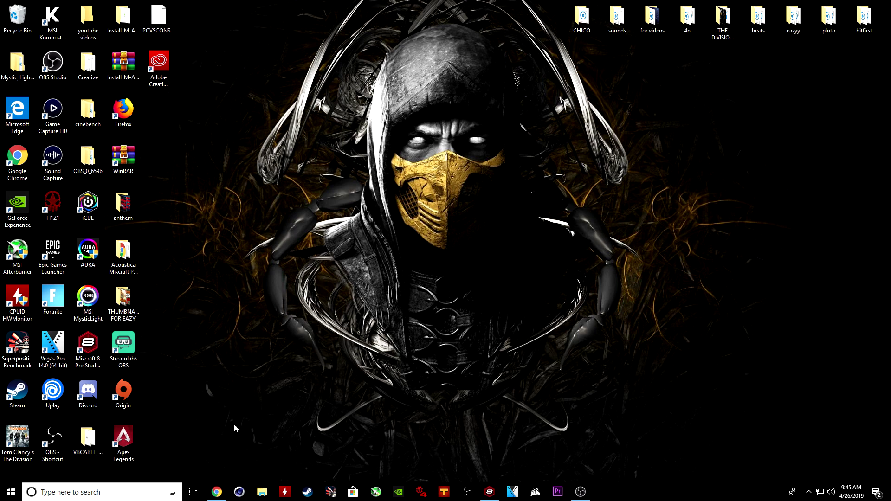
Switch to Chrome and review the Virtual Audio Cable page on the VB-Audio website
{"action": "left_click", "coordinate": [216, 497]}
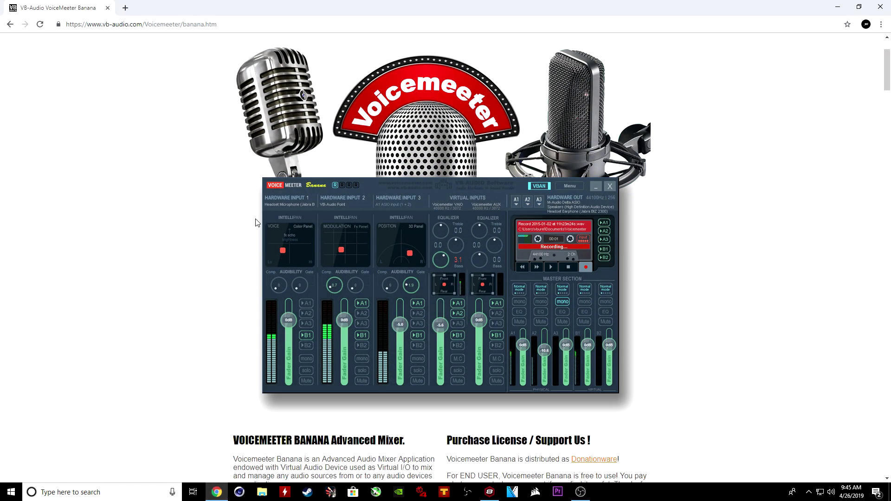
{"action": "scroll", "coordinate": [266, 151], "scroll_direction": "up", "scroll_amount": 2}
{"action": "left_click", "coordinate": [244, 87]}
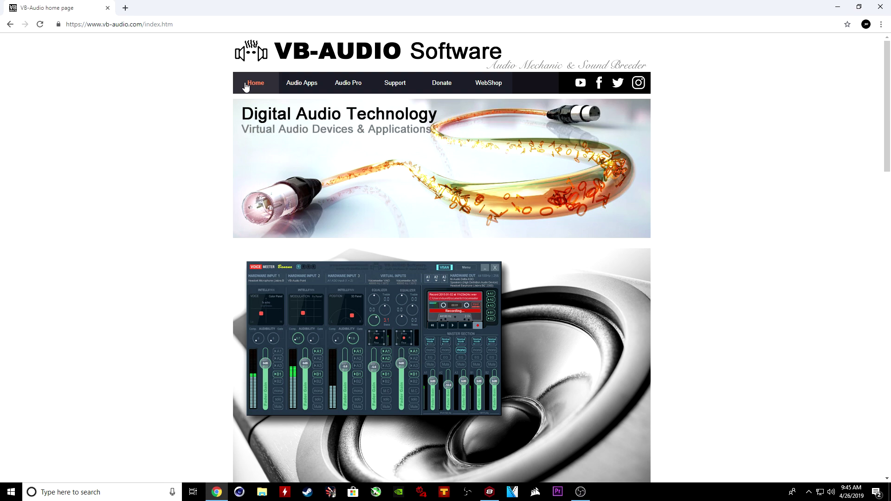
{"action": "left_click", "coordinate": [10, 25]}
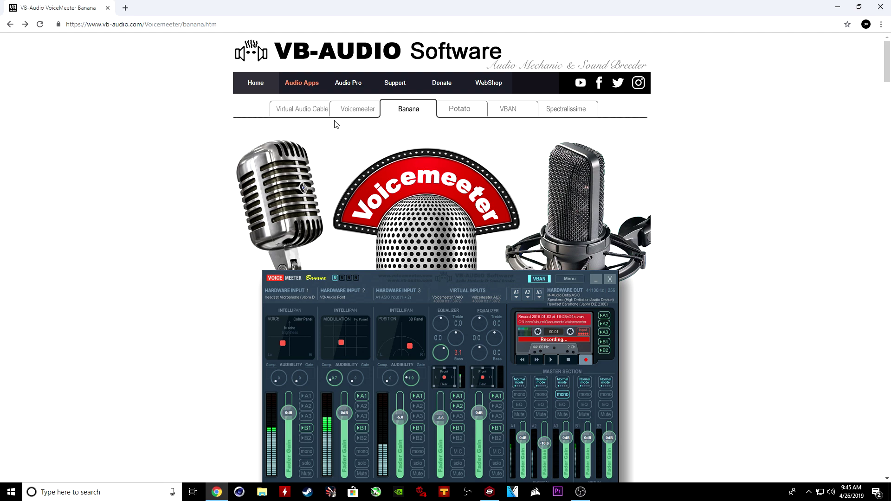
{"action": "left_click", "coordinate": [314, 114]}
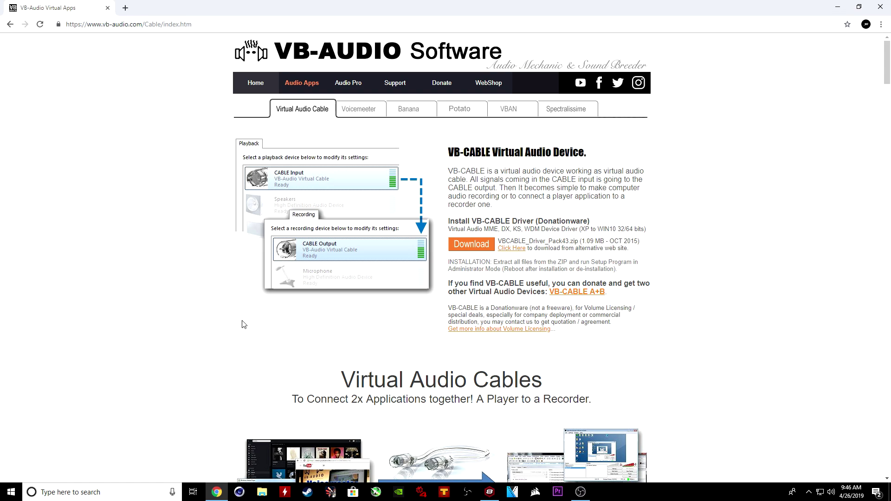
{"action": "scroll", "coordinate": [242, 324], "scroll_direction": "down", "scroll_amount": 3}
{"action": "scroll", "coordinate": [242, 326], "scroll_direction": "up", "scroll_amount": 3}
View the Voicemeeter and Voicemeeter Banana pages on the VB-Audio site, and minimize the browser
{"action": "left_click", "coordinate": [354, 112]}
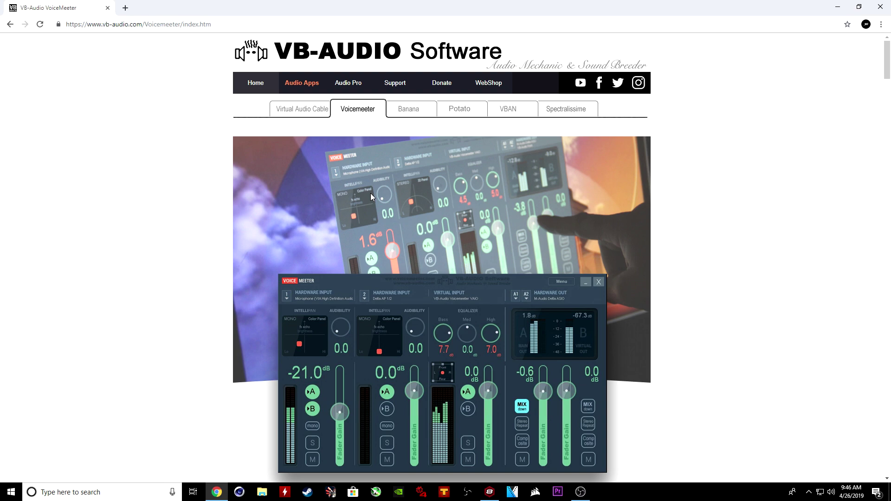
{"action": "left_click", "coordinate": [414, 113]}
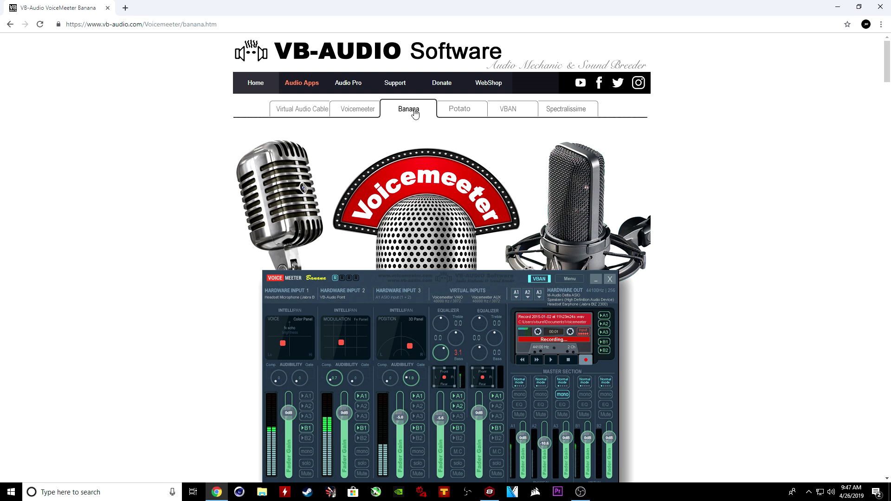
{"action": "left_click", "coordinate": [837, 7]}
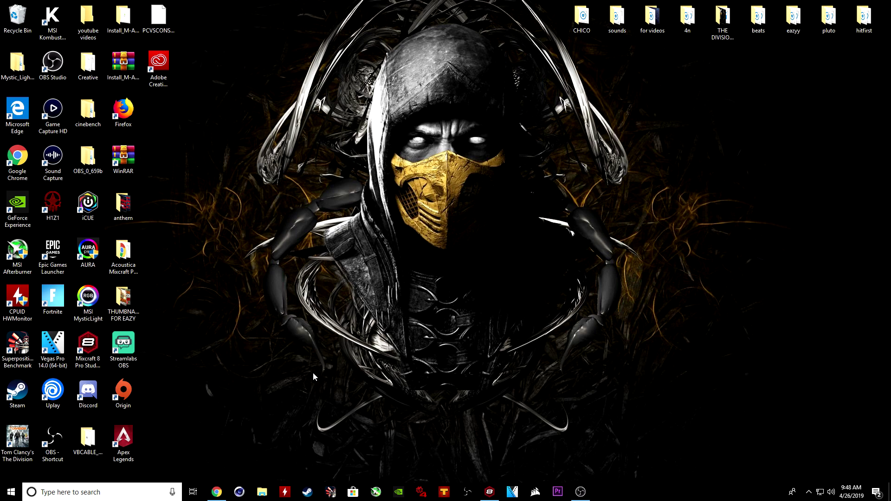
Switch to Mixcraft and view its mixer panel alongside a look back at the Voicemeeter Banana page, and collapse the panel
{"action": "left_click", "coordinate": [490, 492]}
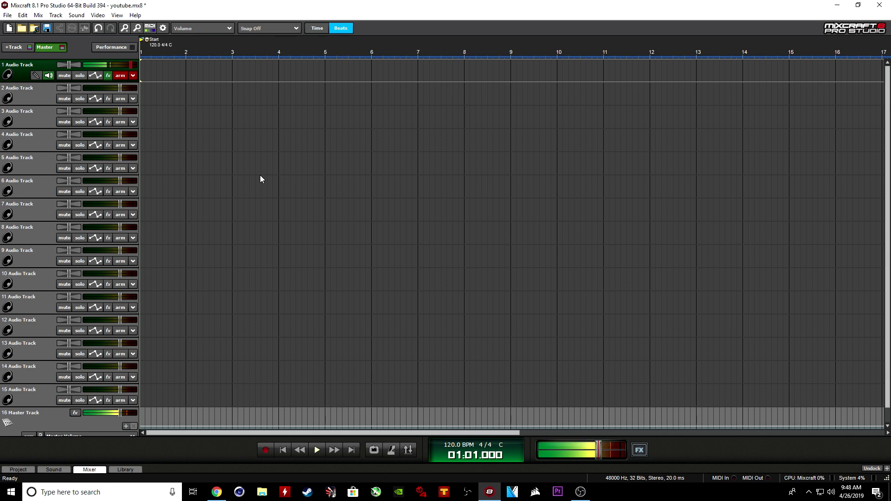
{"action": "left_click", "coordinate": [89, 469]}
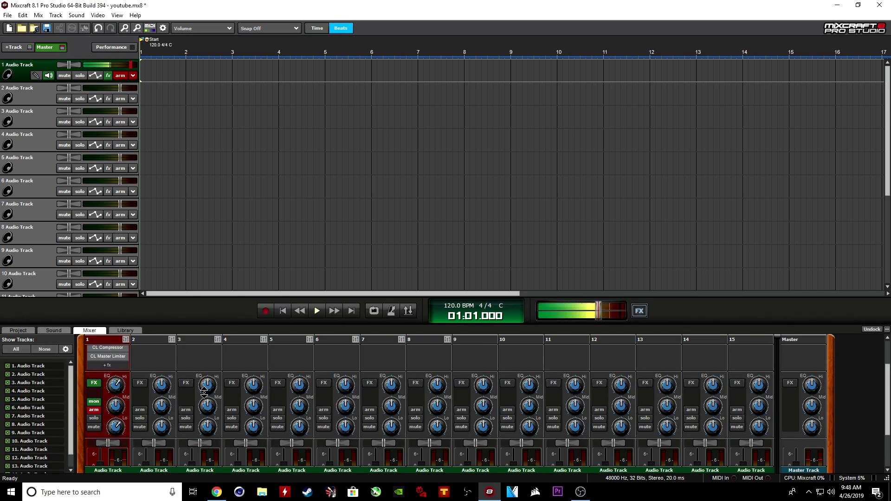
{"action": "left_click", "coordinate": [227, 496]}
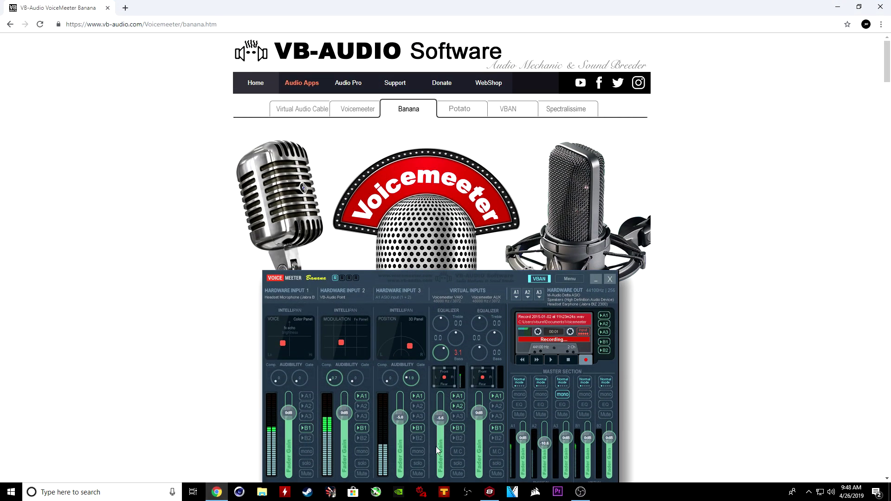
{"action": "left_click", "coordinate": [489, 492]}
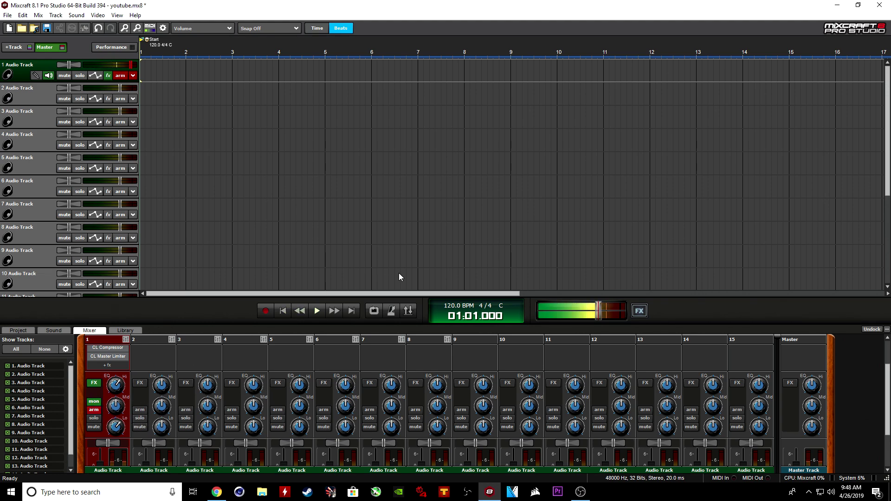
{"action": "left_click", "coordinate": [886, 330]}
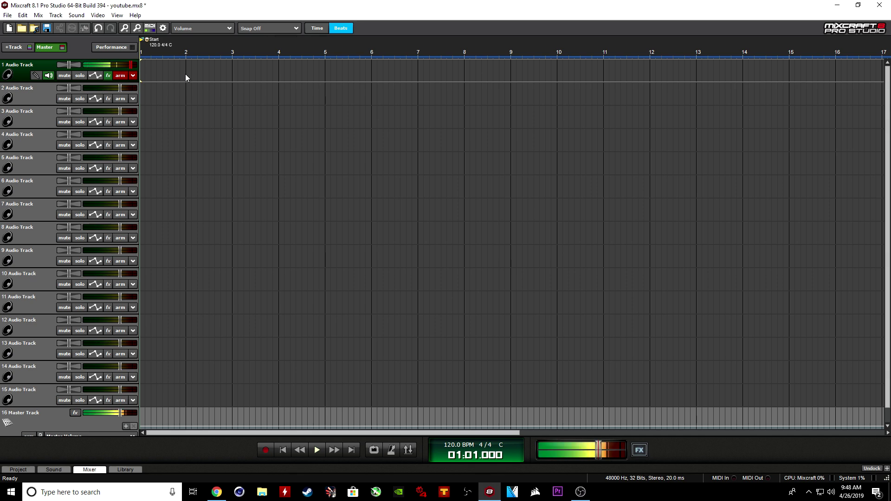
Check the default recording and playback devices in Mixcraft's sound device preferences, and close them without changes
{"action": "left_click", "coordinate": [8, 16]}
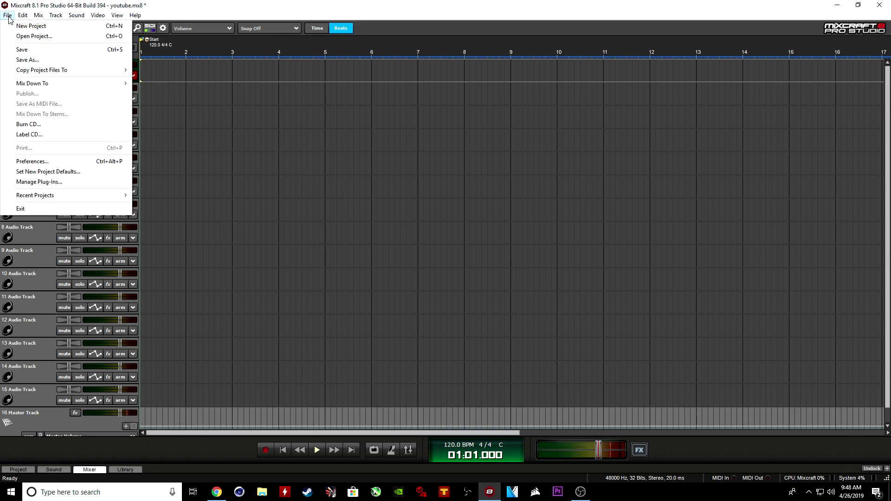
{"action": "left_click", "coordinate": [27, 162]}
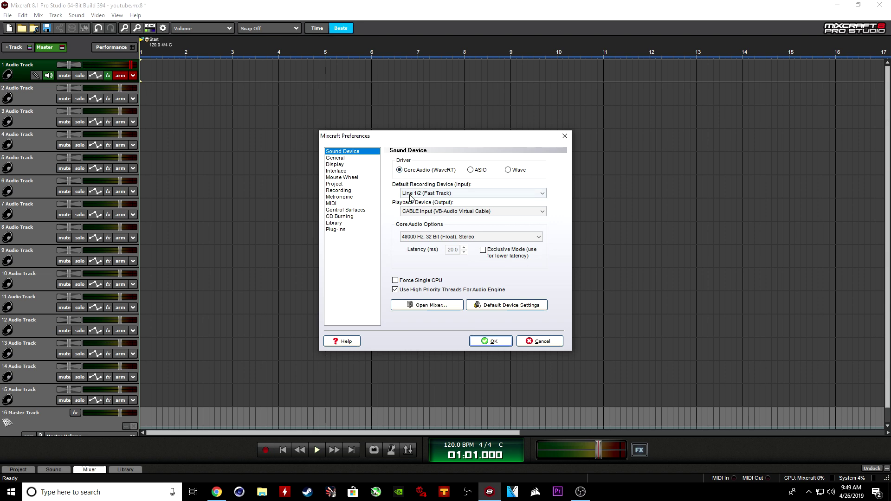
{"action": "left_click", "coordinate": [466, 197]}
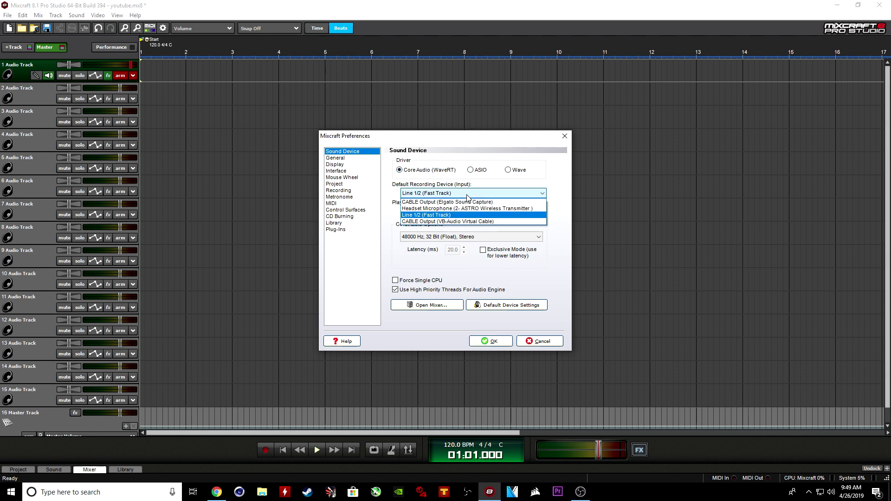
{"action": "left_click", "coordinate": [427, 187]}
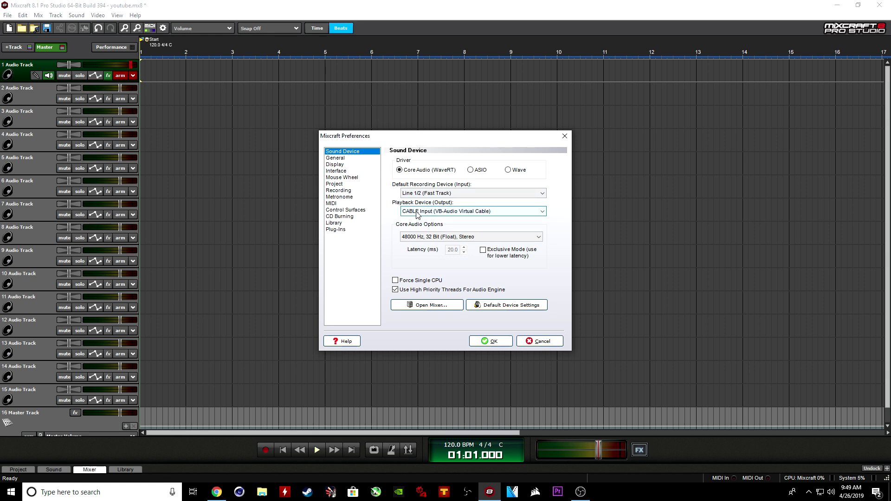
{"action": "left_click", "coordinate": [538, 341]}
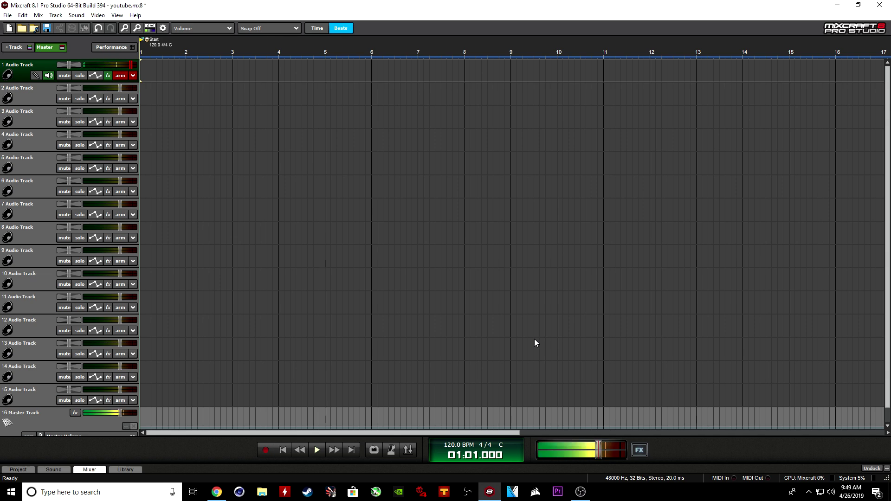
Switch to OBS and examine the source types that can be added to the Desktop scene, without adding one
{"action": "left_click", "coordinate": [579, 494]}
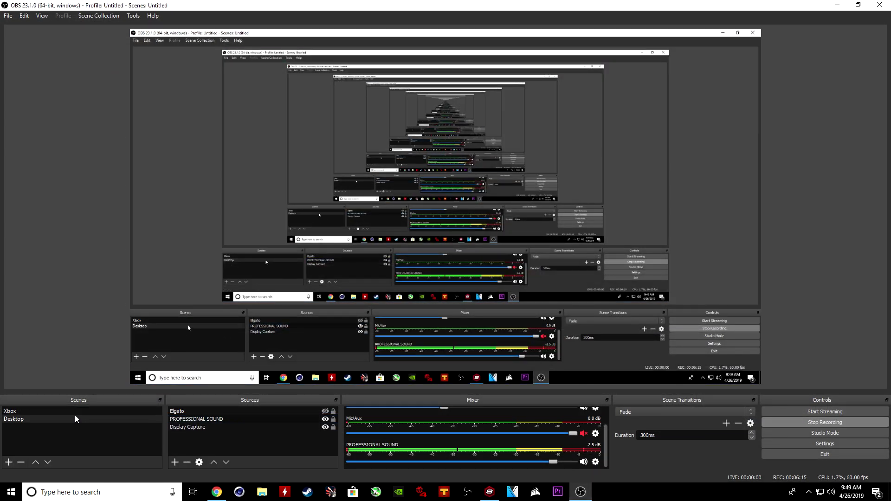
{"action": "left_click", "coordinate": [204, 420]}
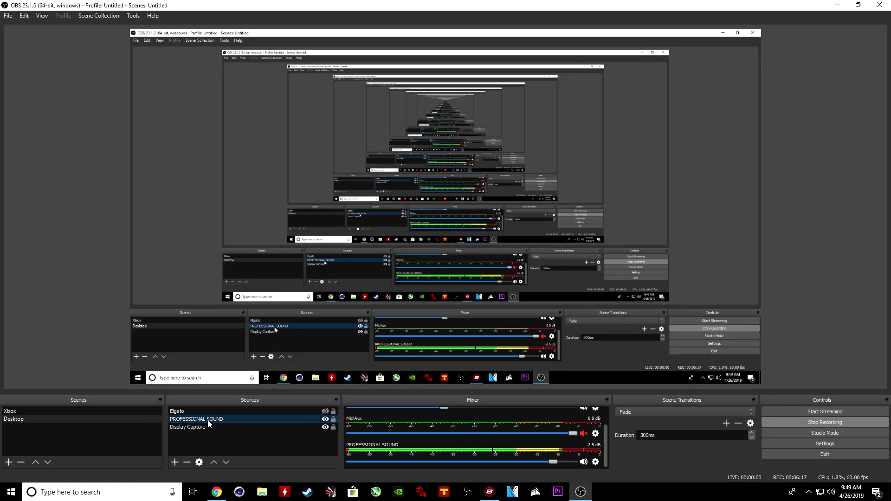
{"action": "left_click", "coordinate": [187, 441]}
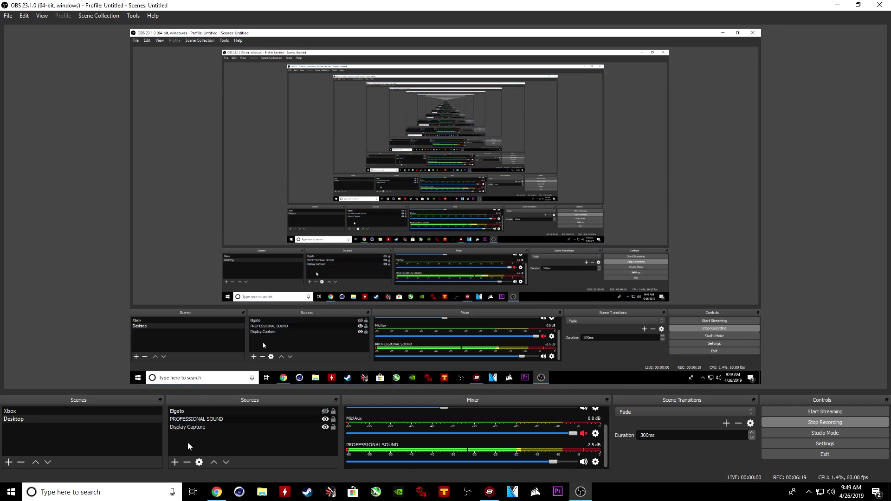
{"action": "right_click", "coordinate": [187, 442]}
{"action": "mouse_move", "coordinate": [230, 377]}
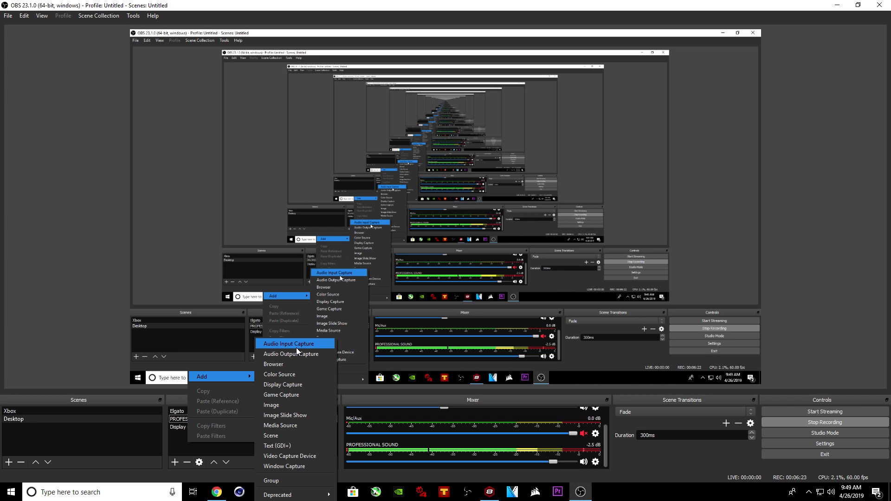
{"action": "left_click", "coordinate": [287, 320]}
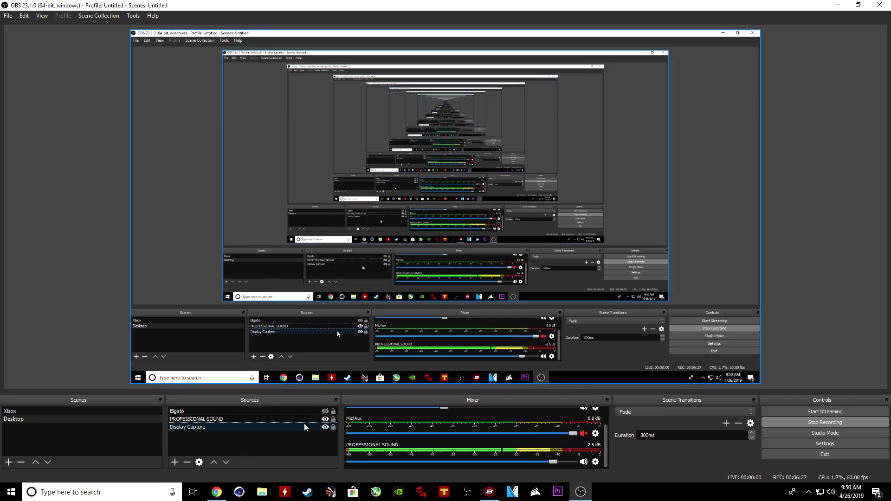
Inspect the device in the PROFESSIONAL SOUND source's properties beside a reduced Mixcraft window, and close the properties unchanged
{"action": "right_click", "coordinate": [264, 420]}
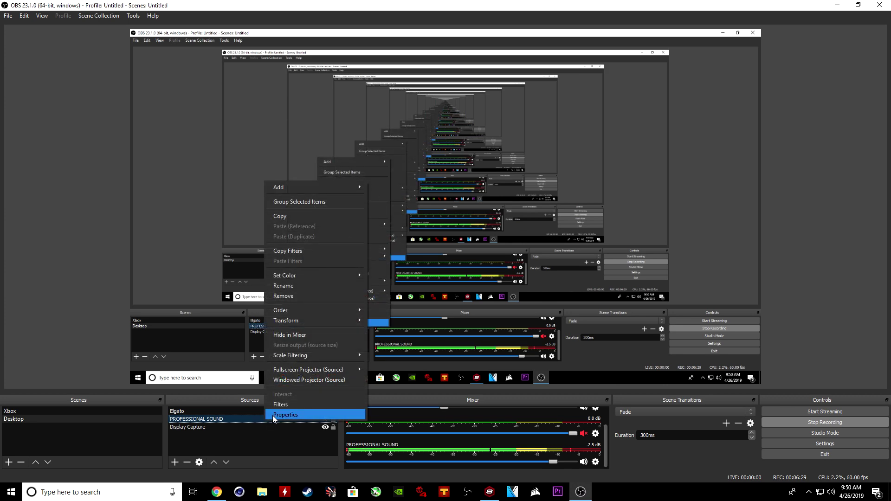
{"action": "left_click", "coordinate": [274, 415]}
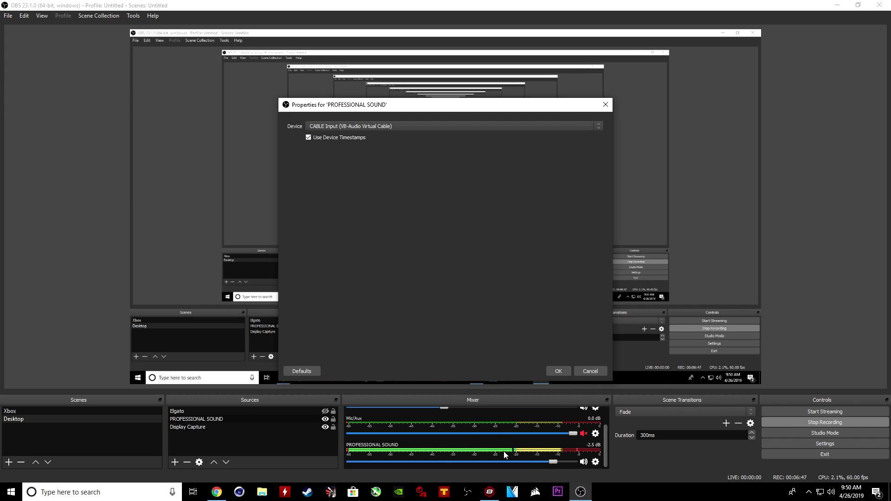
{"action": "left_click", "coordinate": [490, 492]}
{"action": "left_click", "coordinate": [856, 6]}
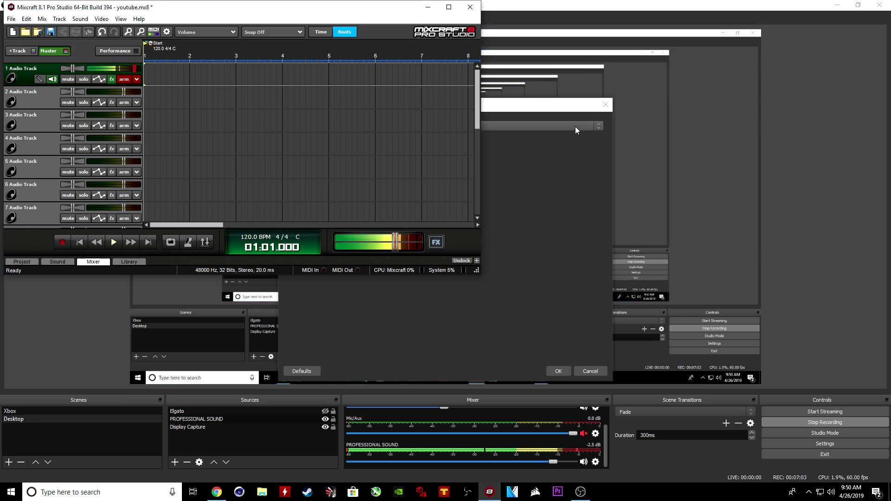
{"action": "left_click", "coordinate": [589, 104]}
{"action": "left_click", "coordinate": [605, 104]}
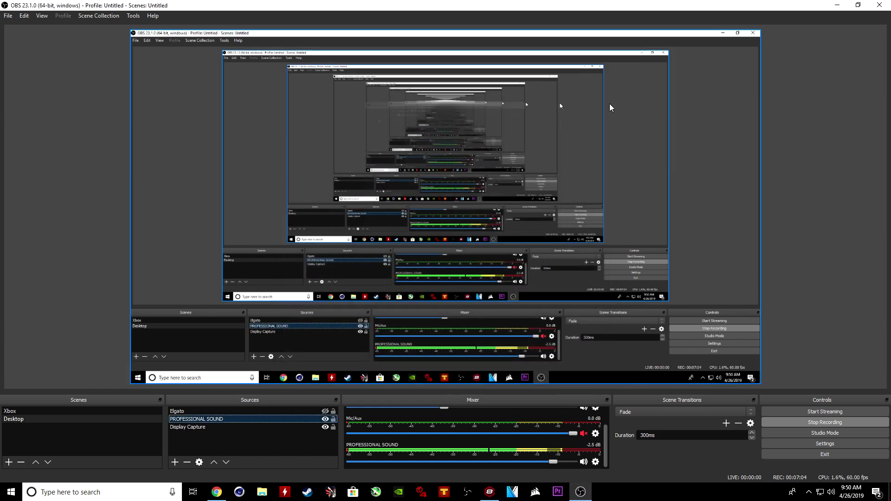
Minimize the OBS and Chrome windows and maximize Mixcraft
{"action": "left_click", "coordinate": [836, 4]}
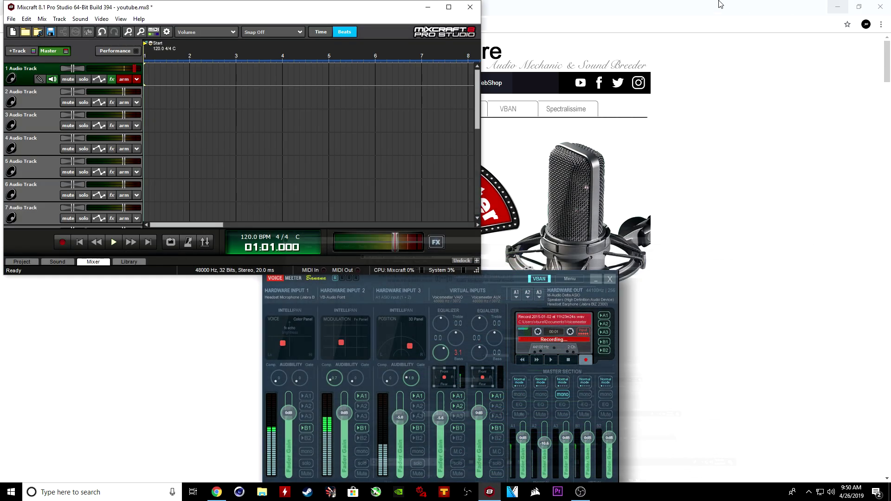
{"action": "left_click", "coordinate": [835, 5]}
{"action": "double_click", "coordinate": [452, 8]}
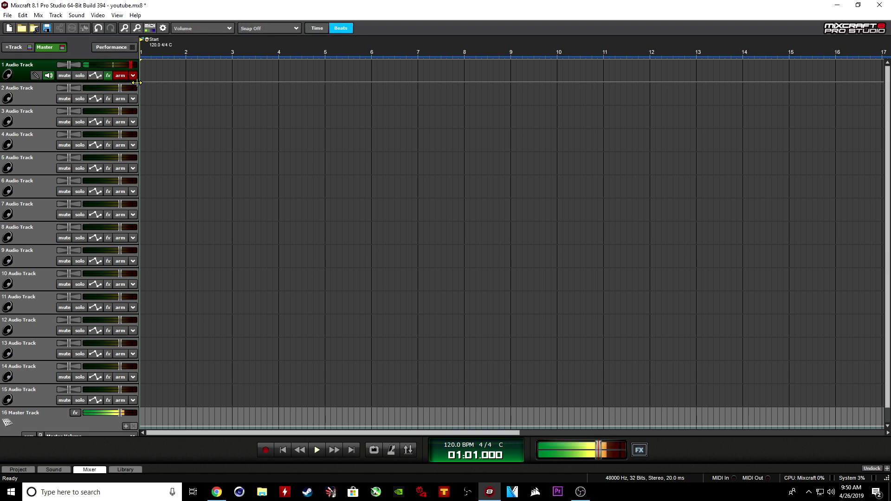
Open the effect list of audio track 1 and examine the TB Gate settings
{"action": "left_click", "coordinate": [107, 75]}
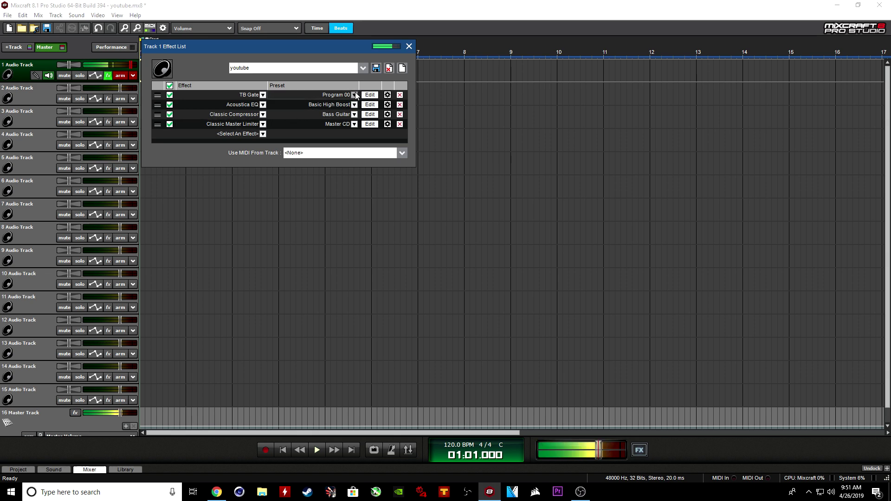
{"action": "left_click", "coordinate": [370, 94]}
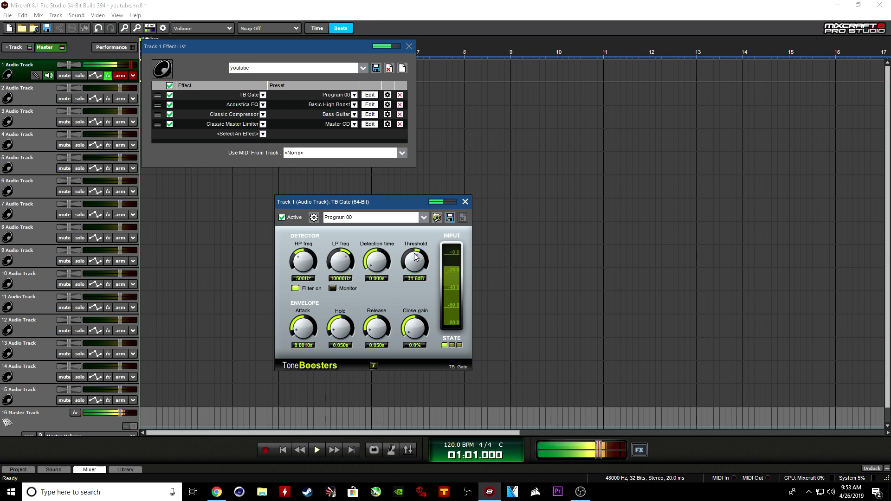
{"action": "left_click", "coordinate": [465, 201]}
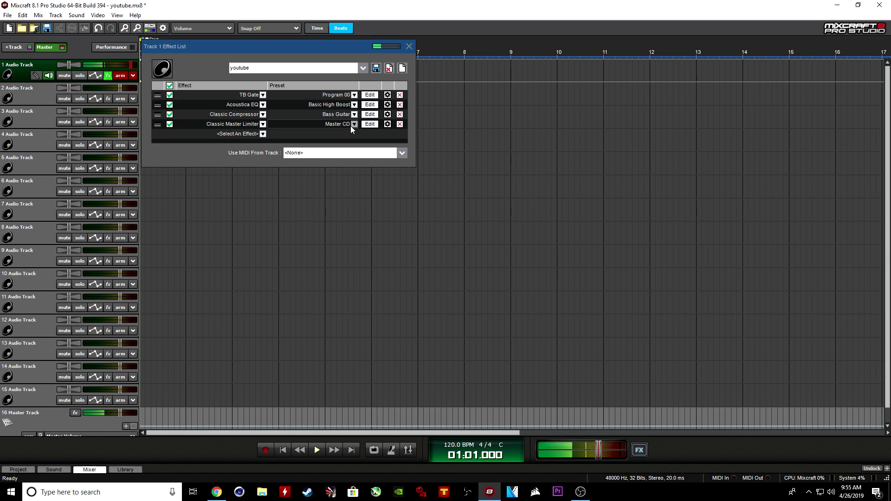
Bypass the Classic Master Limiter on track 1 and re-enable it to compare the sound, and close the effect list
{"action": "left_click", "coordinate": [170, 124]}
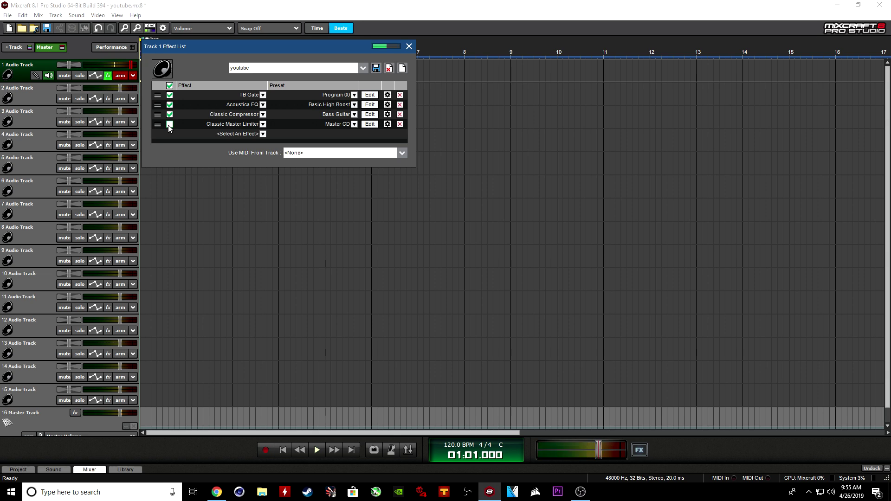
{"action": "left_click", "coordinate": [170, 124]}
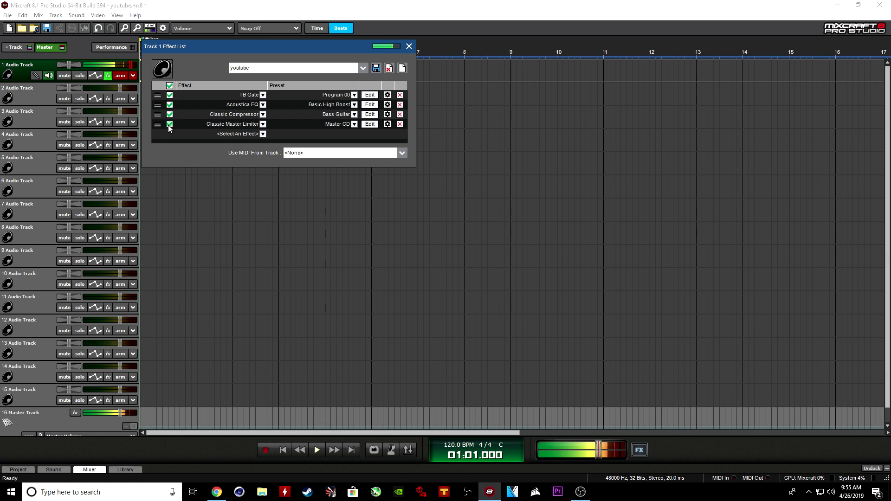
{"action": "left_click", "coordinate": [408, 46]}
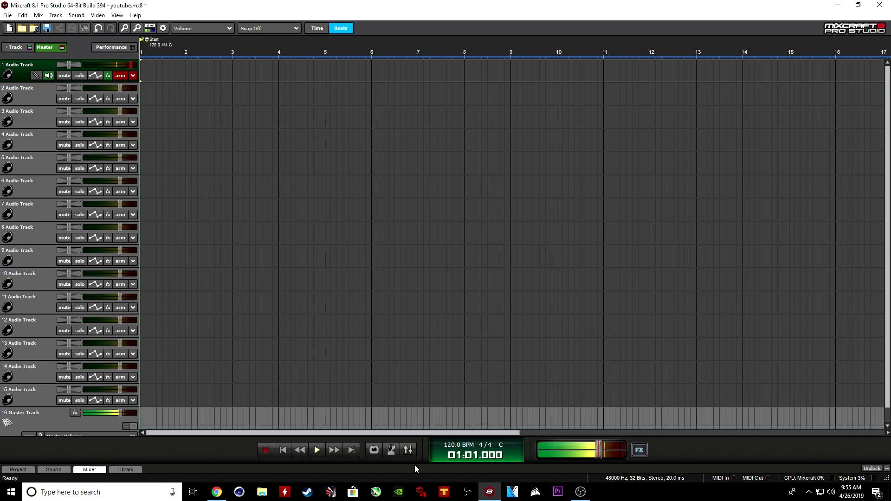
Expand Mixcraft's mixer panel below the audio tracks after a brief look at Chrome
{"action": "left_click", "coordinate": [217, 493]}
{"action": "left_click", "coordinate": [216, 492]}
{"action": "left_click", "coordinate": [88, 472]}
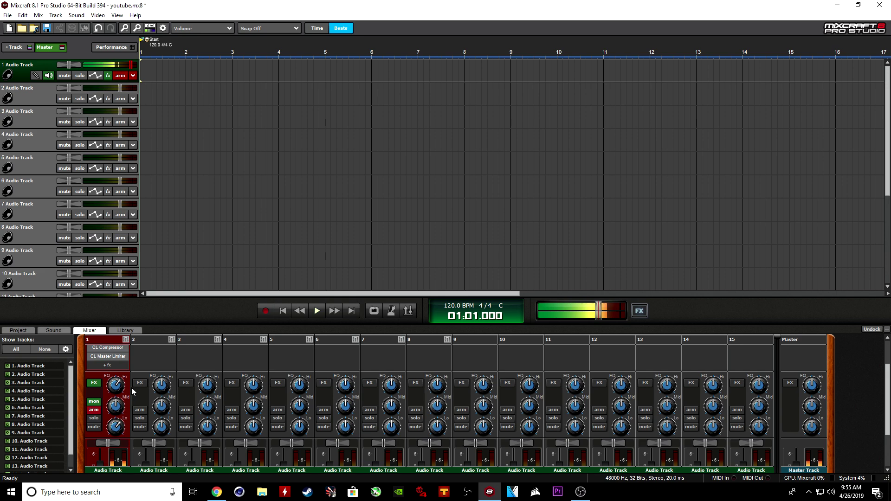
Try different high and low EQ knob settings on track 1 in the mixer to compare the sound
{"action": "left_click_drag", "start_coordinate": [118, 386], "coordinate": [115, 393]}
{"action": "mouse_move", "coordinate": [114, 389]}
{"action": "left_click_drag", "start_coordinate": [113, 391], "coordinate": [110, 412]}
{"action": "left_click_drag", "start_coordinate": [116, 390], "coordinate": [115, 358]}
{"action": "mouse_move", "coordinate": [119, 409]}
{"action": "mouse_move", "coordinate": [121, 428]}
{"action": "left_mouse_down"}
{"action": "mouse_move", "coordinate": [113, 431]}
{"action": "mouse_move", "coordinate": [110, 462]}
{"action": "mouse_move", "coordinate": [105, 424]}
{"action": "left_mouse_up"}
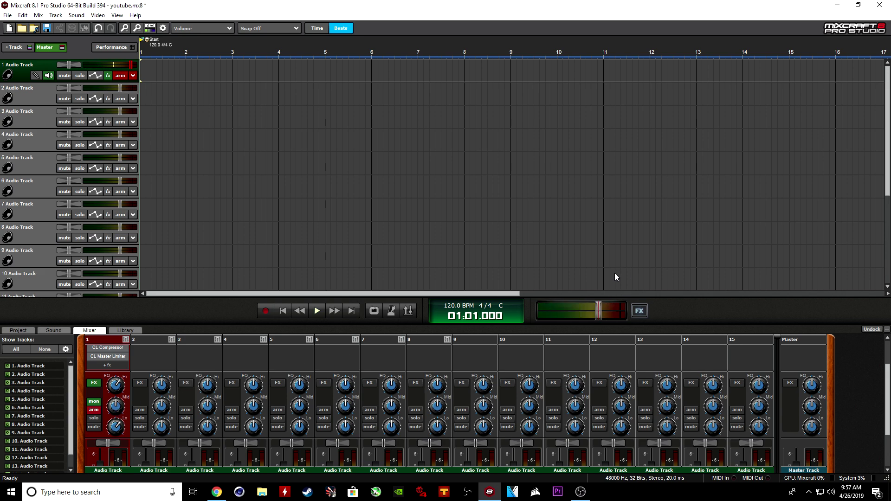
Open track 1's effect list, then bypass and re-enable all its effects at once to compare the sound
{"action": "left_click", "coordinate": [112, 77]}
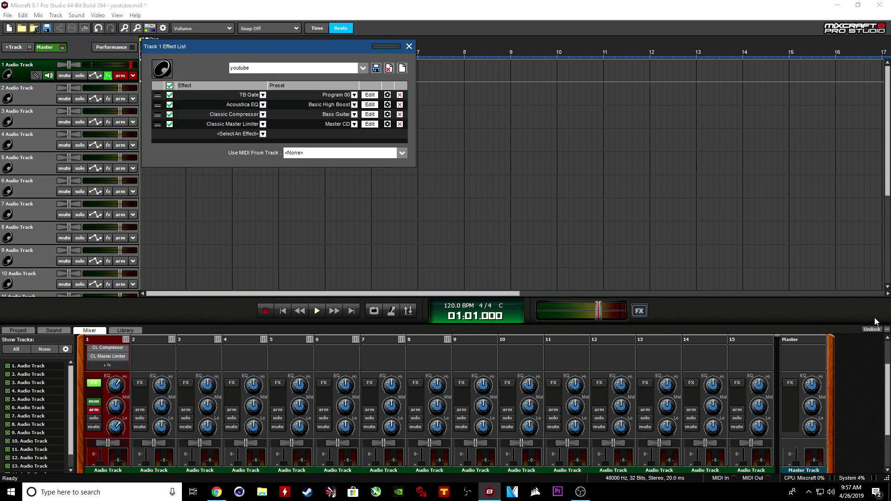
{"action": "mouse_move", "coordinate": [887, 374]}
{"action": "left_mouse_down"}
{"action": "mouse_move", "coordinate": [886, 359]}
{"action": "mouse_move", "coordinate": [886, 378]}
{"action": "left_mouse_up"}
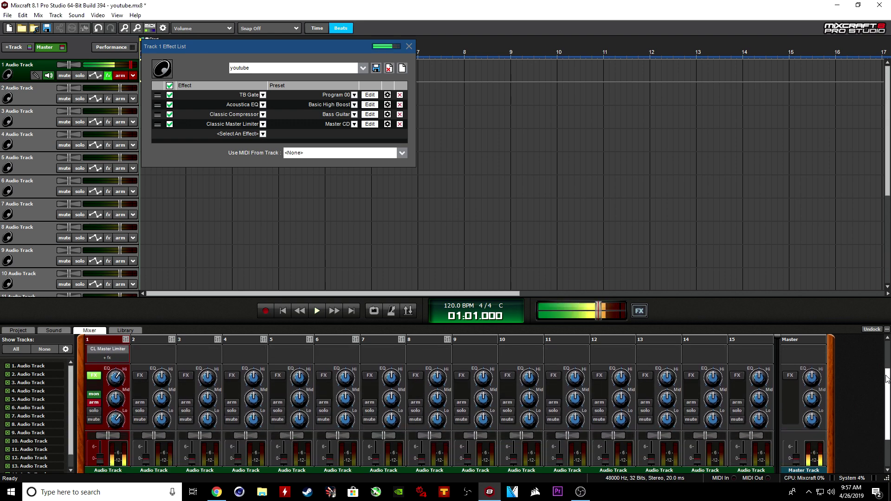
{"action": "left_click_drag", "start_coordinate": [886, 378], "coordinate": [886, 360]}
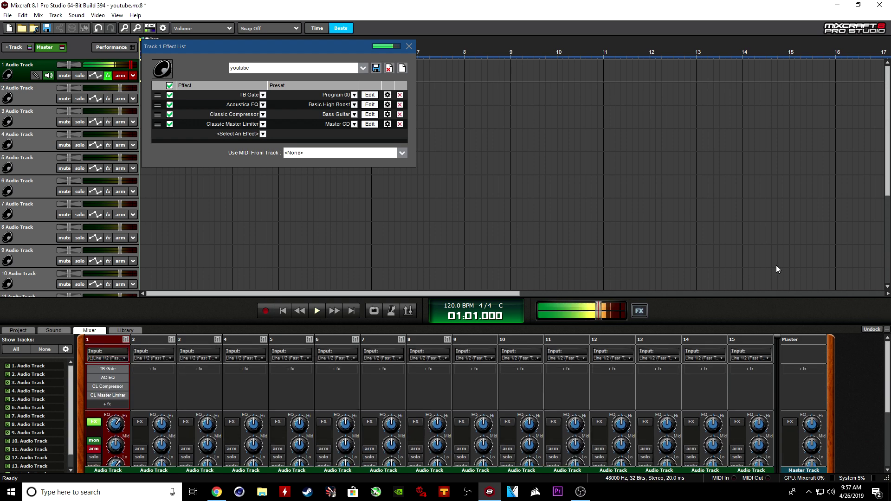
{"action": "left_click", "coordinate": [170, 85]}
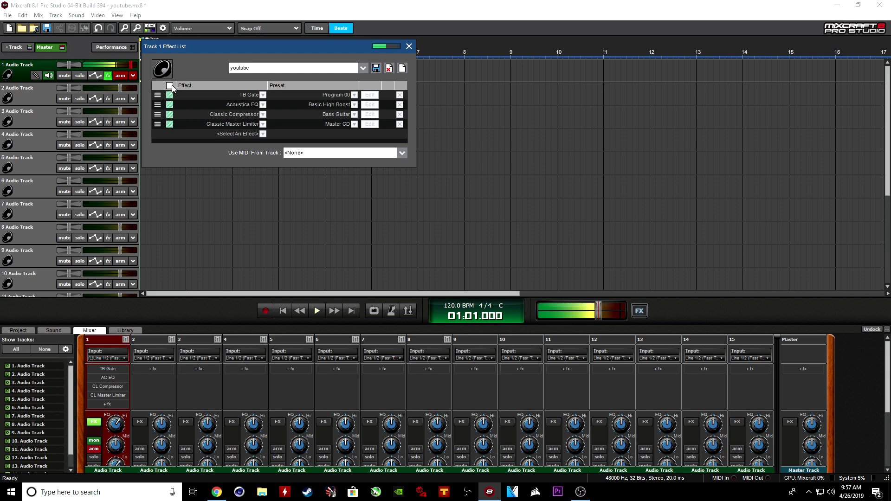
{"action": "left_click", "coordinate": [169, 86]}
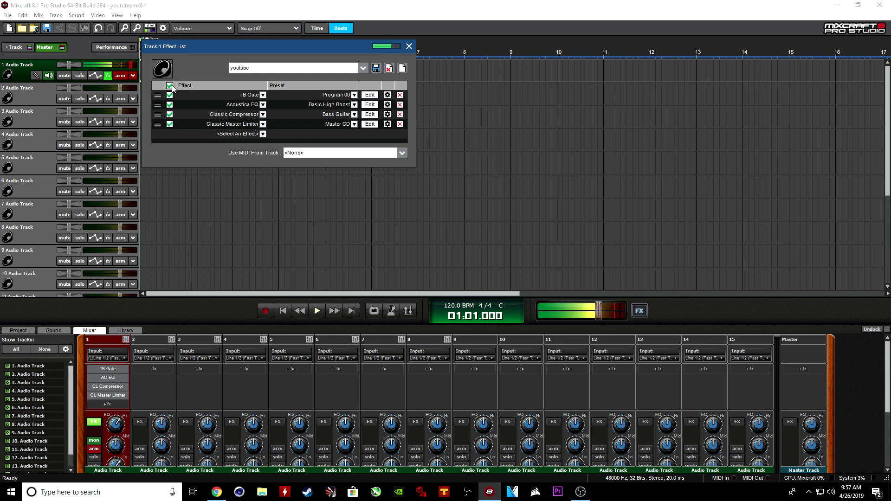
Add the Acoustica Delay and Classic Chorus effects to the end of track 1's effect chain
{"action": "left_click", "coordinate": [254, 134]}
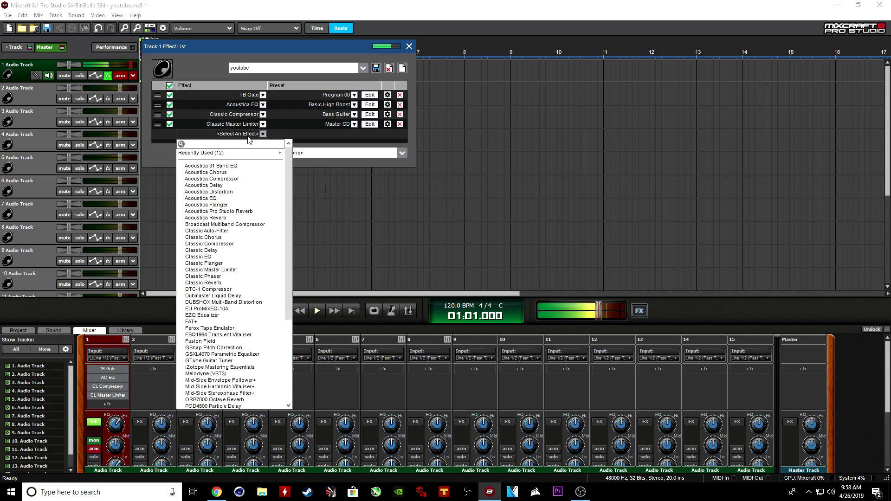
{"action": "left_click", "coordinate": [236, 186]}
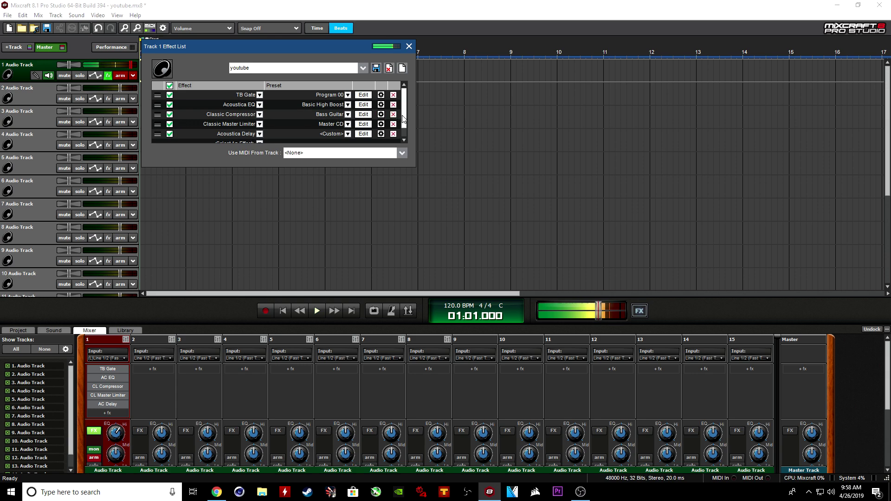
{"action": "scroll", "coordinate": [404, 119], "scroll_direction": "down", "scroll_amount": 1}
{"action": "left_click", "coordinate": [247, 133]}
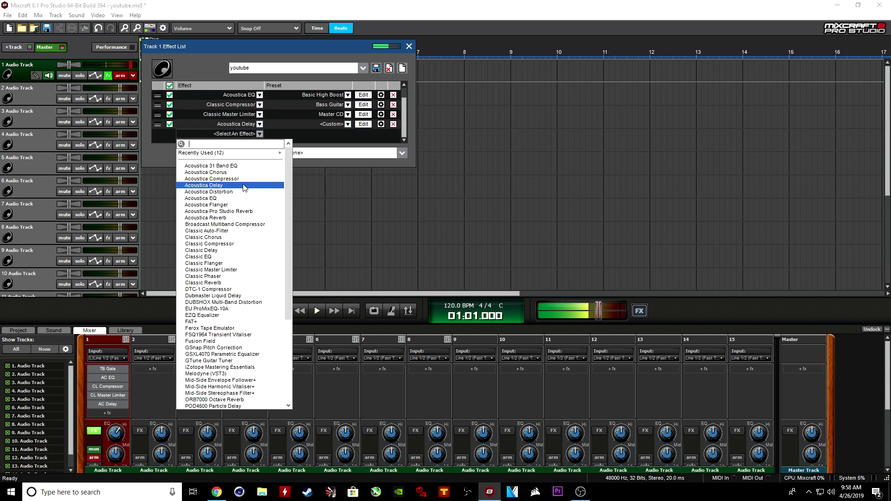
{"action": "left_click", "coordinate": [227, 238]}
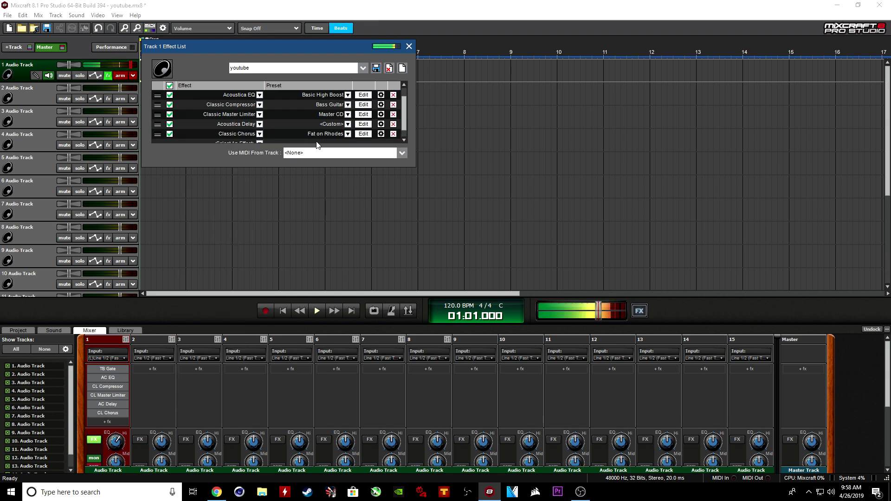
Replace Classic Chorus with Classic Flanger on track 1 and look through the flanger's presets
{"action": "left_click", "coordinate": [259, 134]}
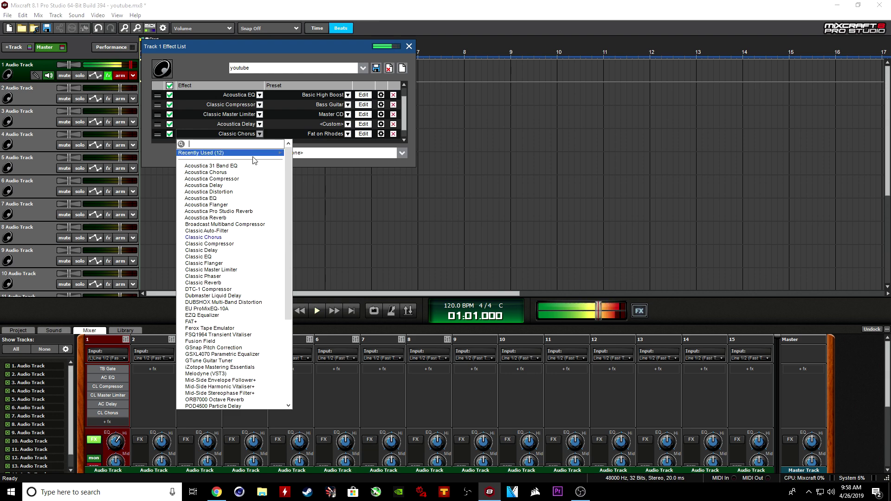
{"action": "left_click", "coordinate": [226, 263]}
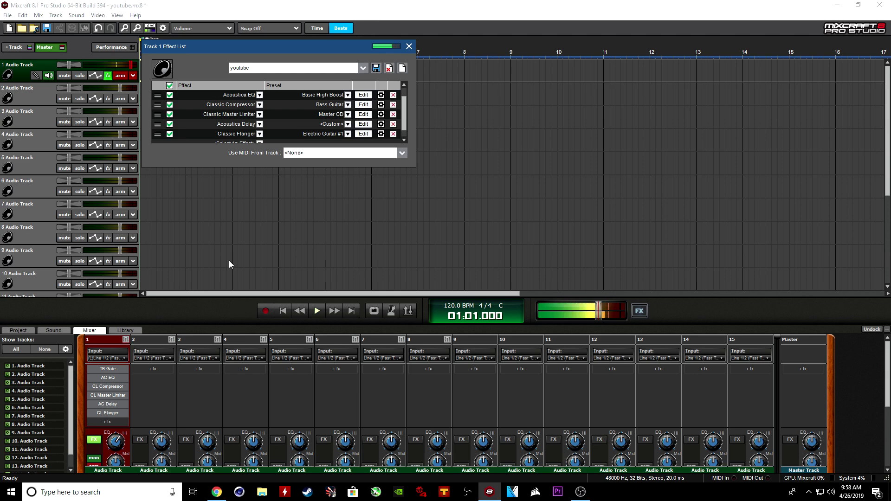
{"action": "left_click", "coordinate": [347, 134]}
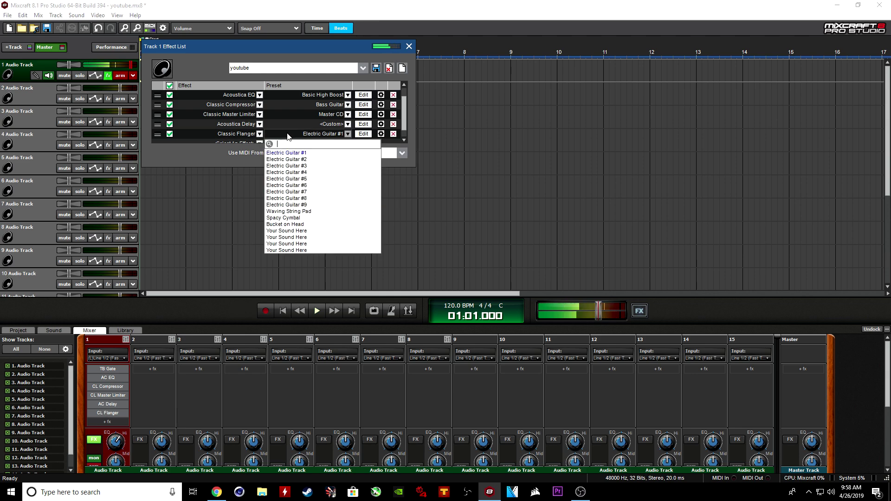
{"action": "left_click", "coordinate": [301, 46]}
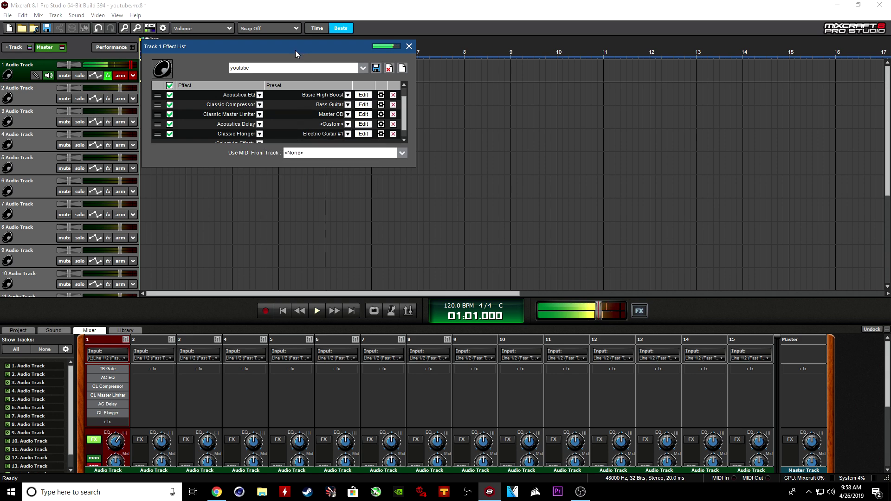
Replace Classic Flanger with Acoustica Reverb and try its Dripping Wet FX, Foggy and Gymnasium presets
{"action": "left_click", "coordinate": [259, 134]}
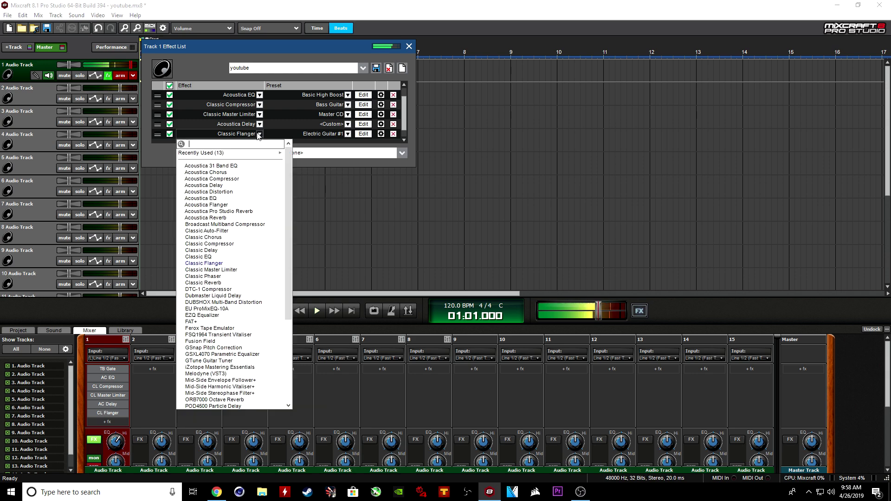
{"action": "left_click", "coordinate": [230, 218]}
{"action": "left_click", "coordinate": [348, 134]}
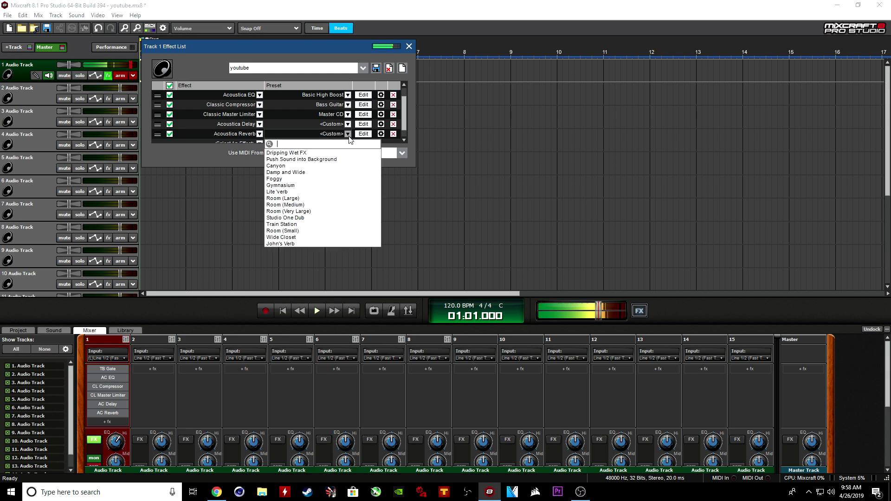
{"action": "left_click", "coordinate": [301, 154]}
{"action": "left_click", "coordinate": [347, 134]}
{"action": "left_click", "coordinate": [281, 179]}
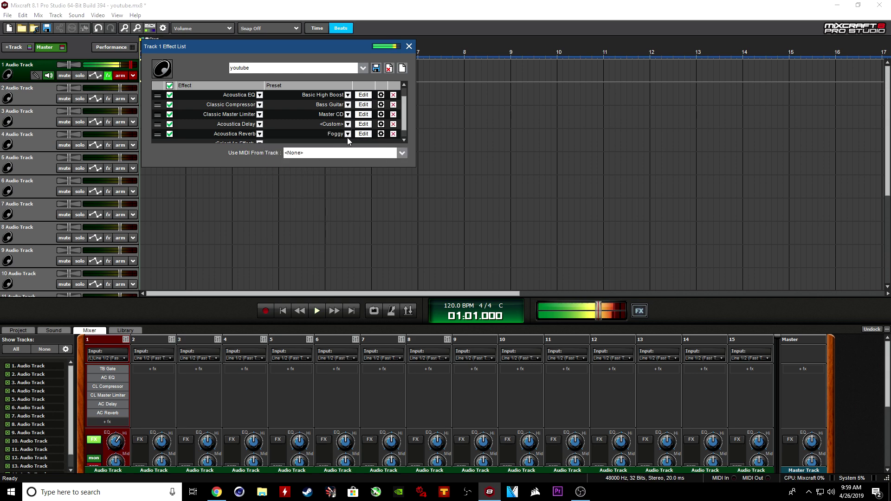
{"action": "left_click", "coordinate": [347, 134]}
{"action": "left_click", "coordinate": [291, 185]}
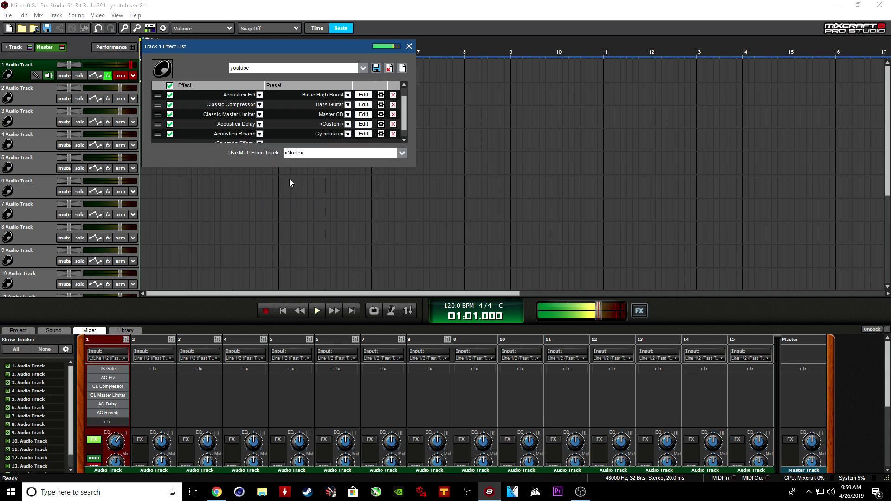
Remove the Acoustica Reverb and Acoustica Delay effects from track 1's effect list
{"action": "left_click", "coordinate": [394, 135]}
{"action": "left_click", "coordinate": [394, 133]}
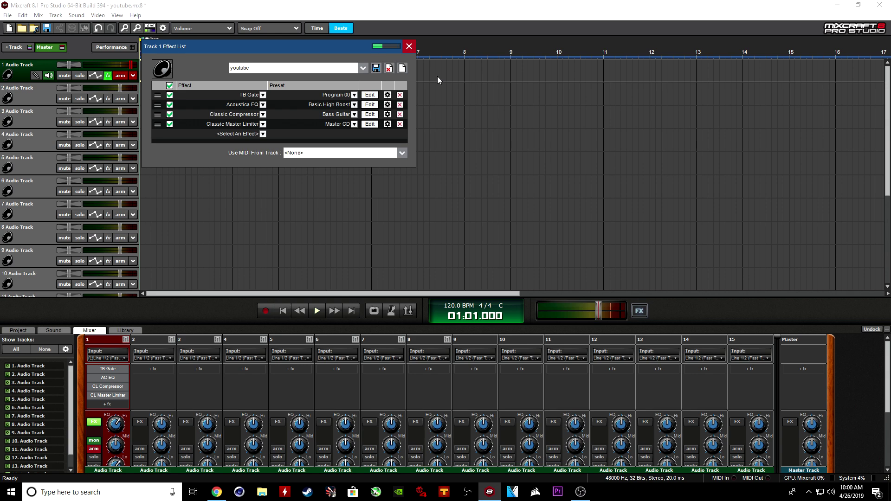
{"action": "mouse_move", "coordinate": [581, 493]}
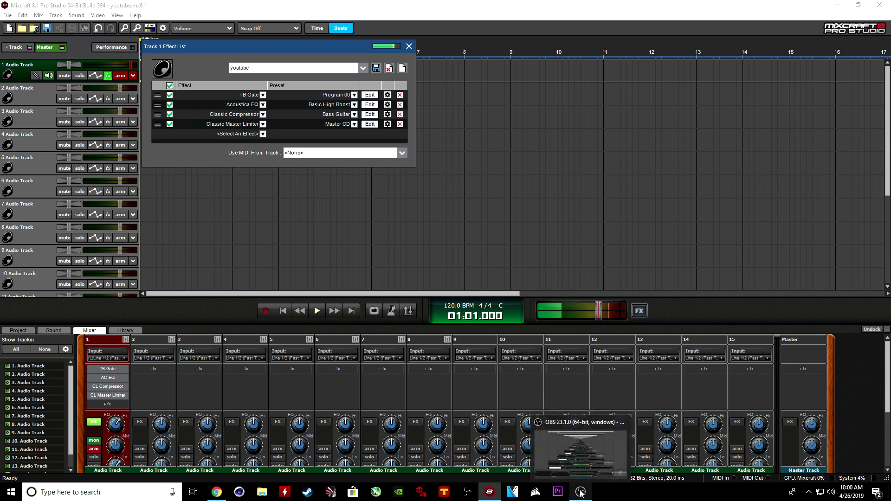